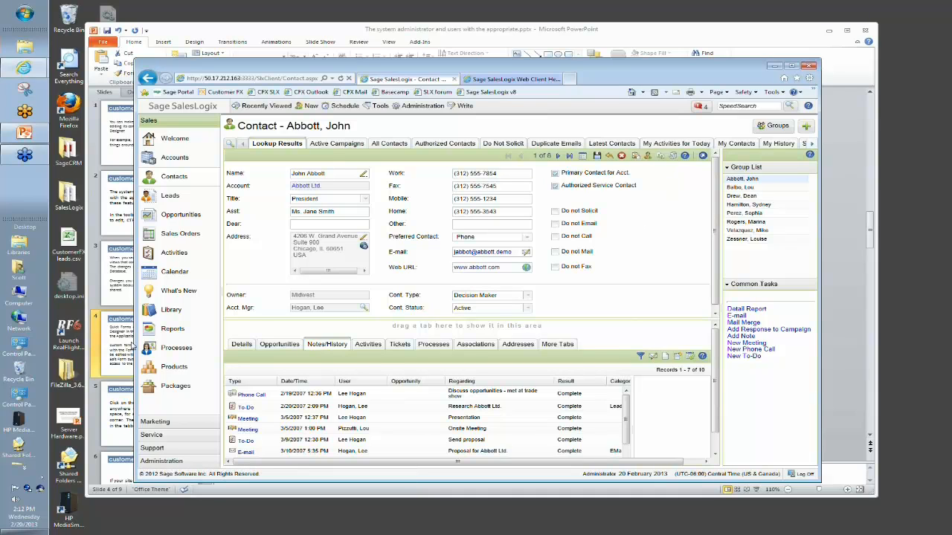
Read slides 4 and 5 of the presentation on editing forms and displaying form properties in the Form Designer
left_click(123, 348)
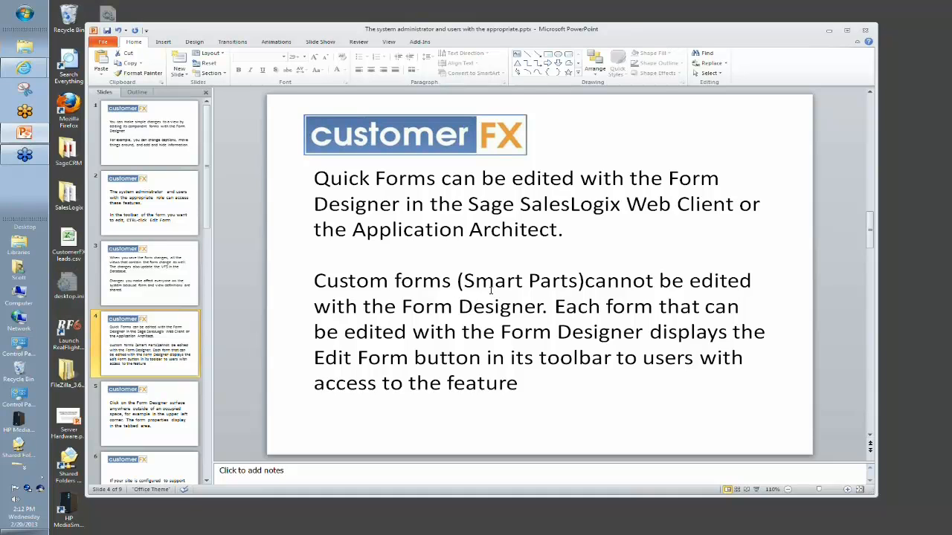
left_click(191, 407)
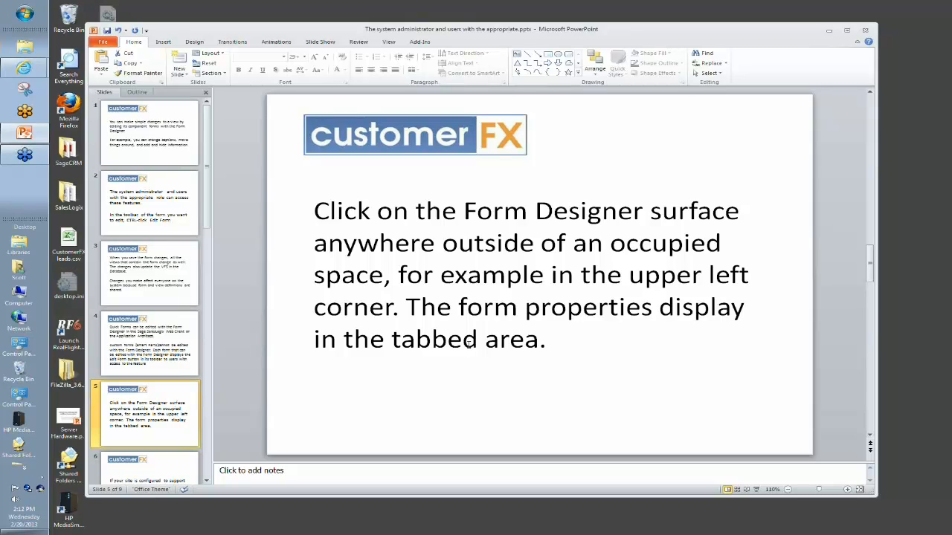
Switch to the Sage SalesLogix Contact Detail window and open the contact details form for editing
mouse_move(26, 68)
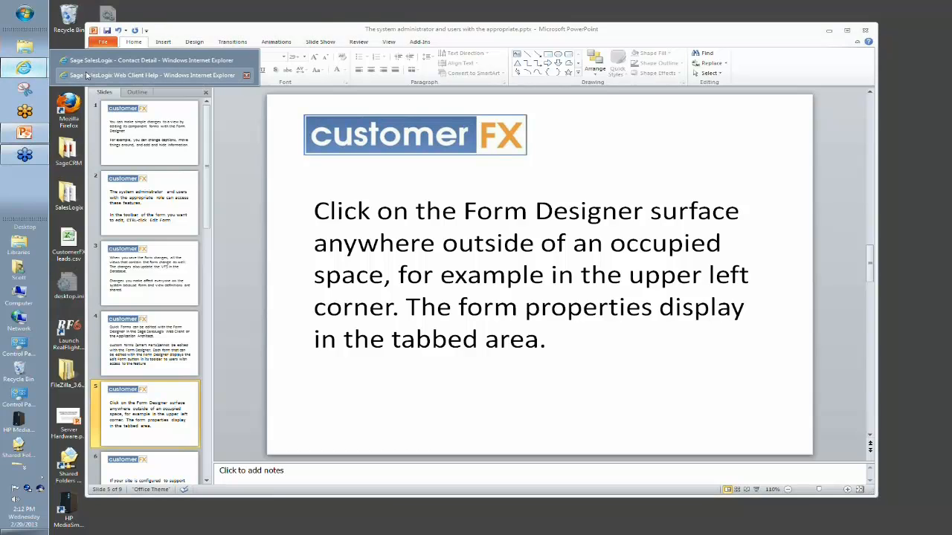
left_click(112, 60)
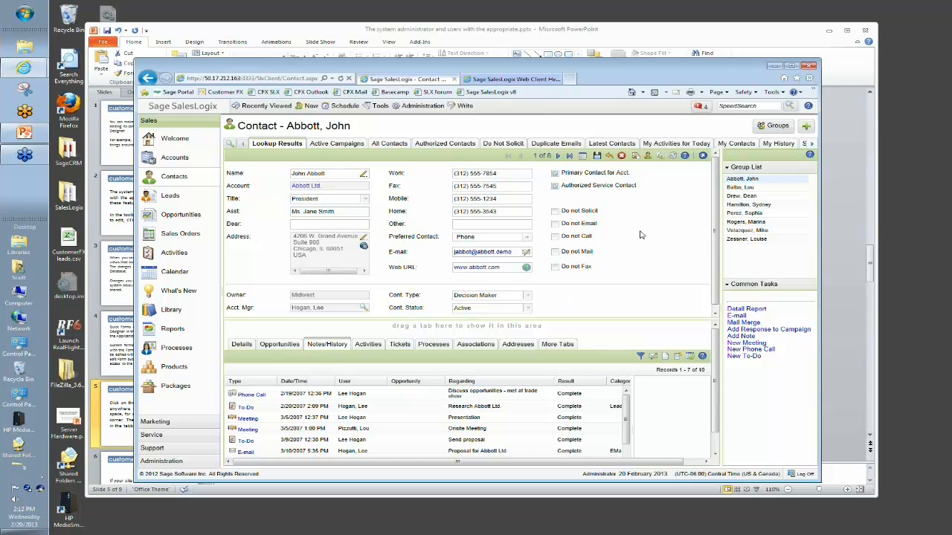
left_click(672, 156)
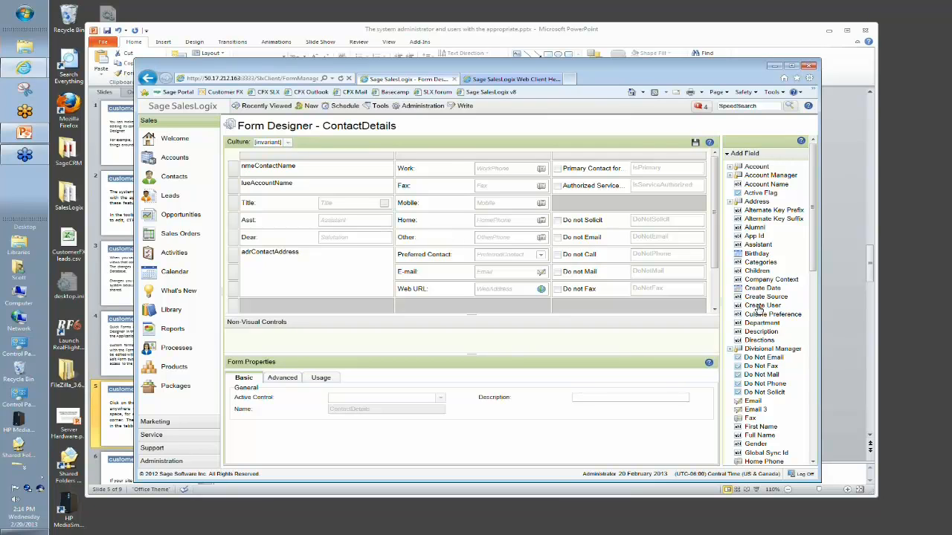
Add the Cuisine Preference field to the empty cell beside Cont. Type and the Directions field to the one beside Cont. Status
scroll(759, 310, "down", 5)
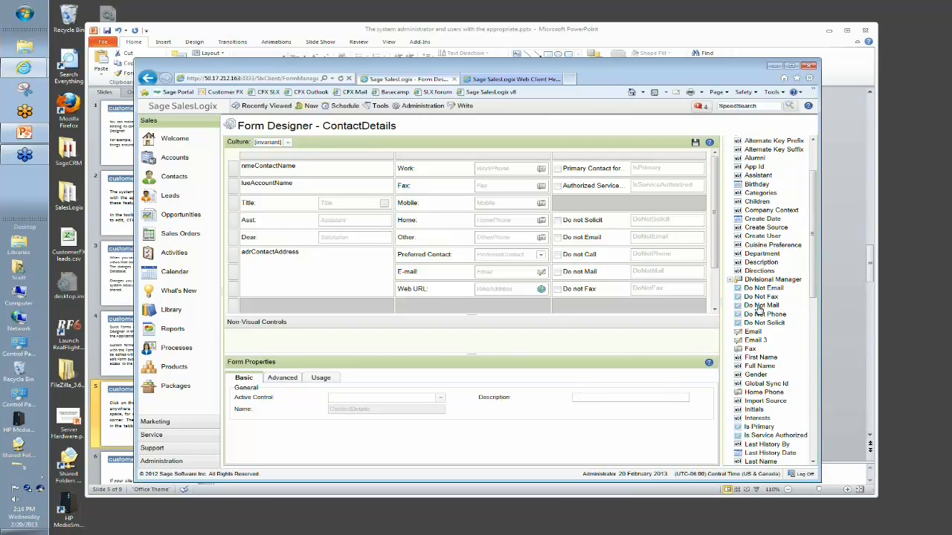
scroll(759, 309, "down", 5)
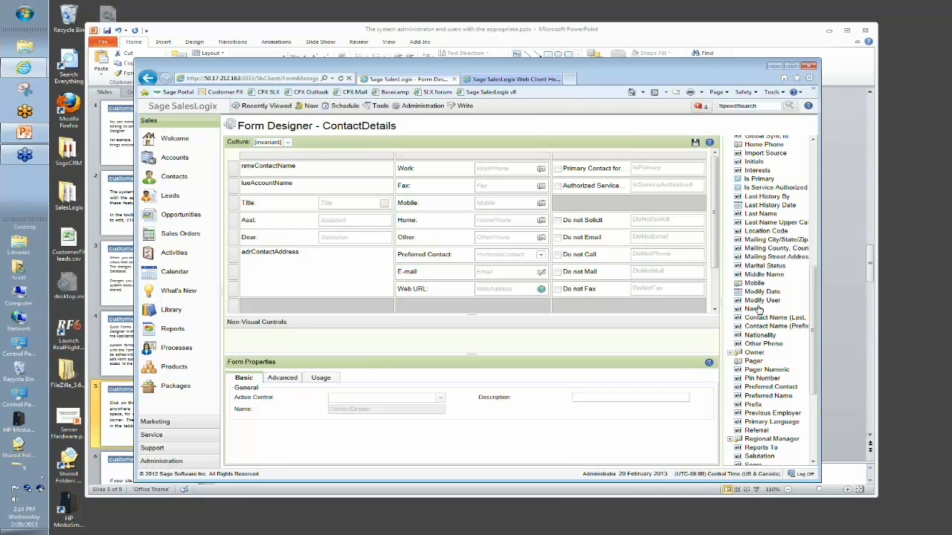
scroll(758, 309, "down", 1)
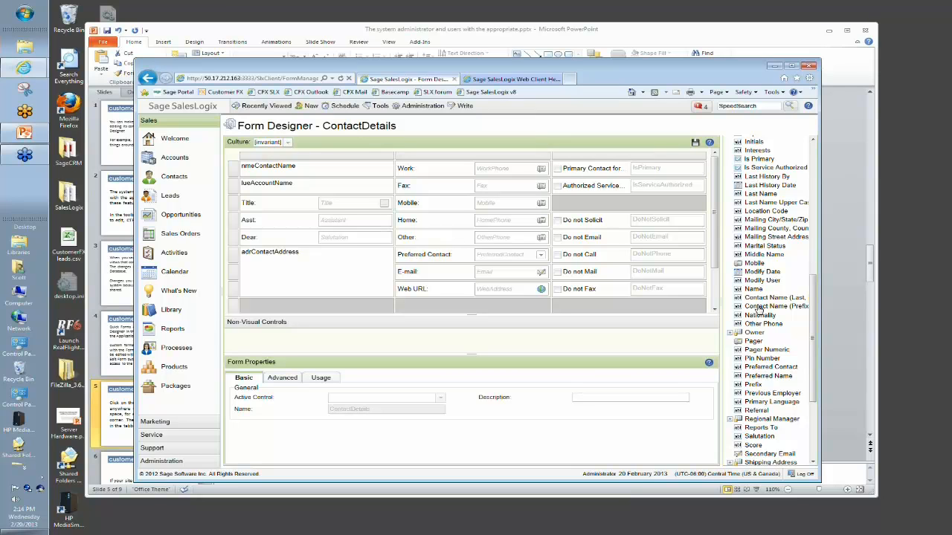
scroll(758, 310, "up", 5)
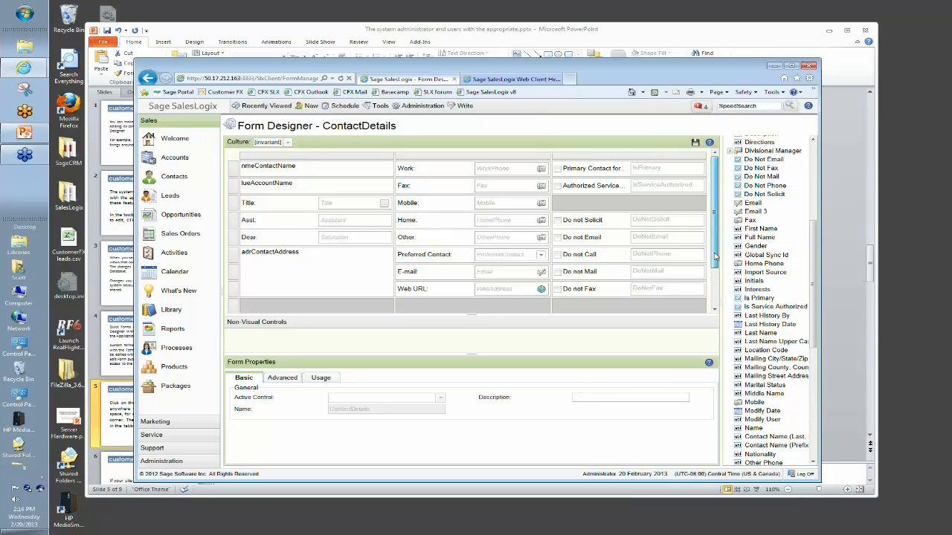
scroll(715, 261, "down", 1)
left_click_drag(715, 261, 713, 298)
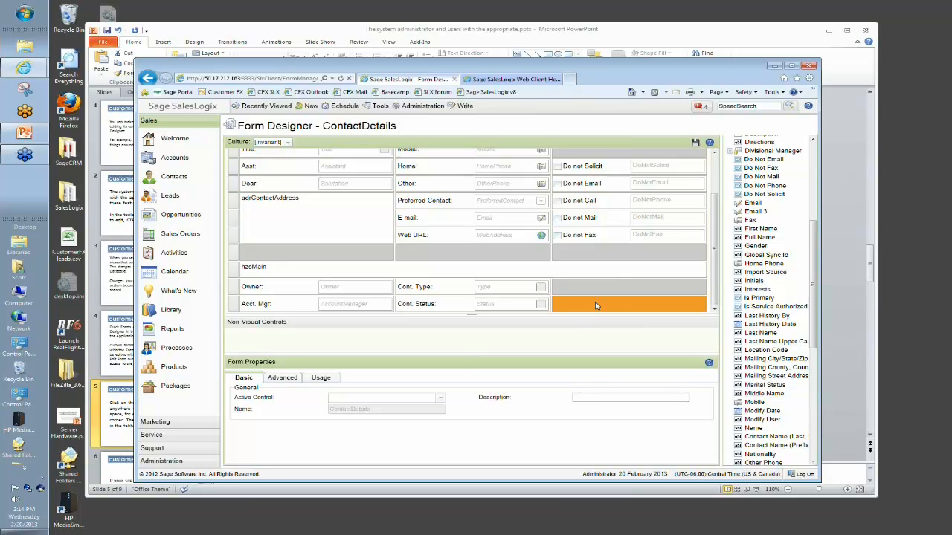
scroll(744, 301, "up", 1)
scroll(744, 301, "up", 5)
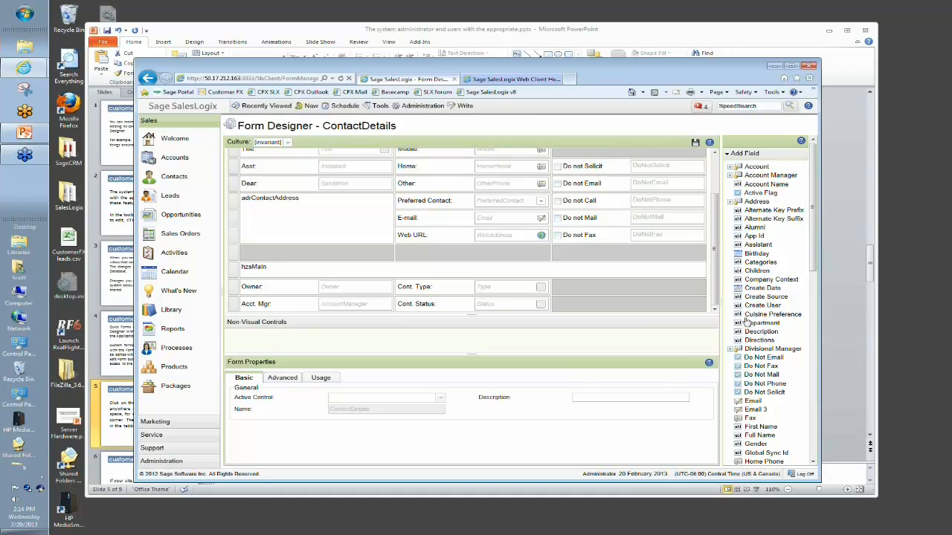
left_click_drag(748, 316, 643, 291)
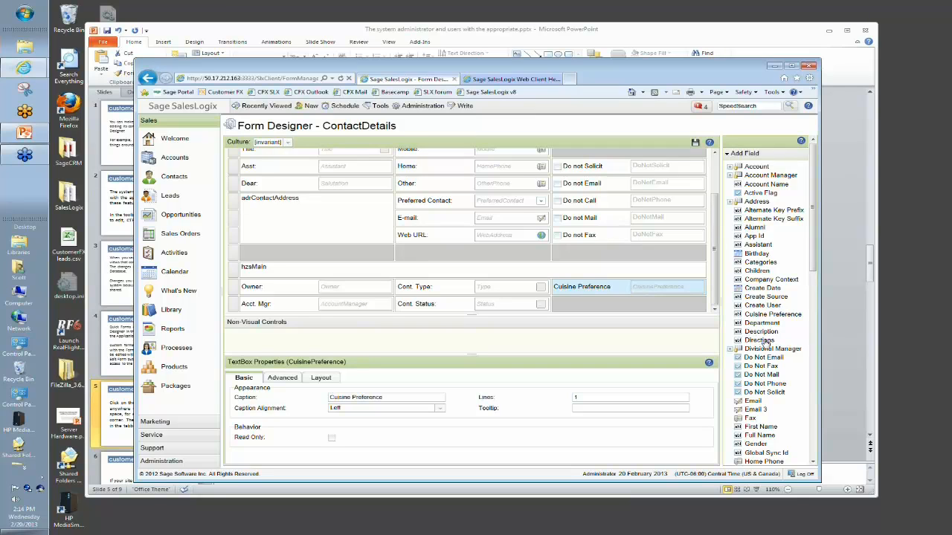
left_click_drag(765, 341, 605, 309)
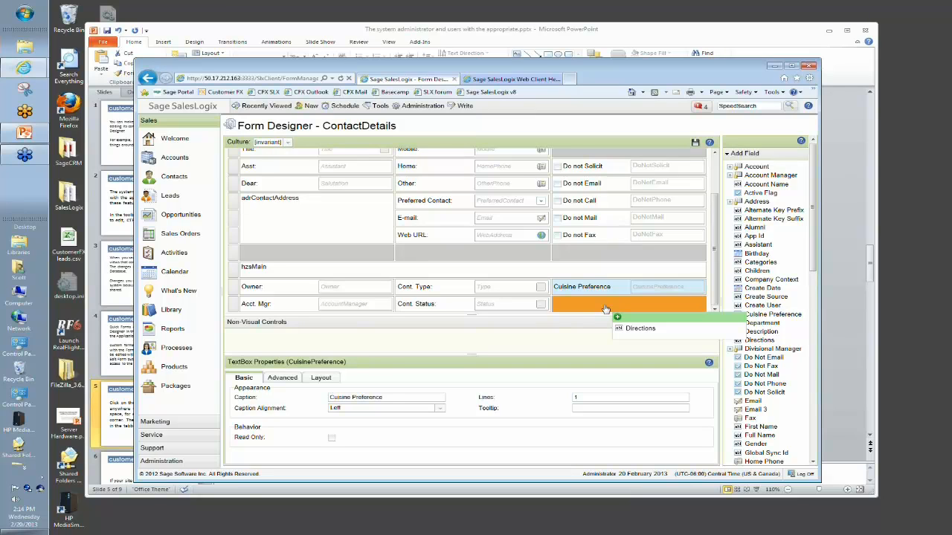
left_click_drag(604, 309, 605, 309)
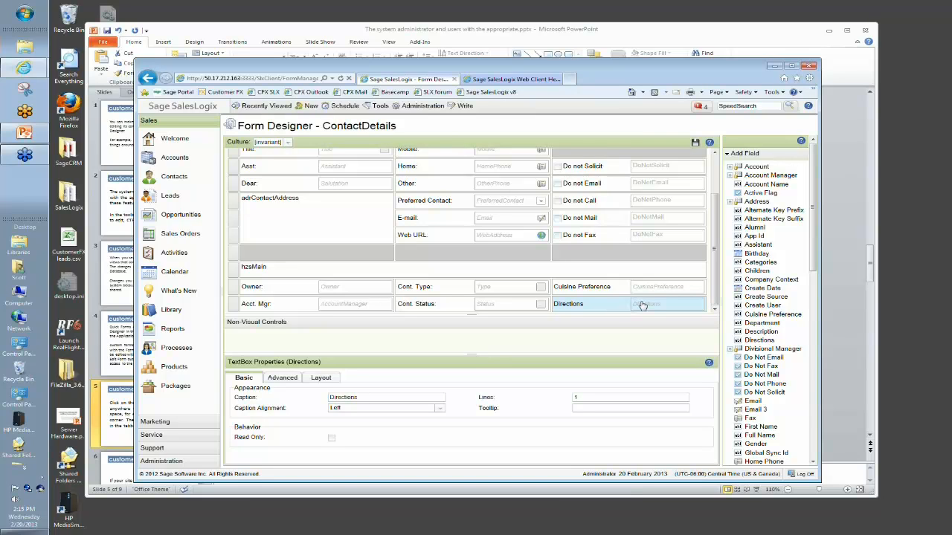
Insert a row below the Acct. Mgr row and move the Do not Fax checkbox into its first cell
right_click(235, 311)
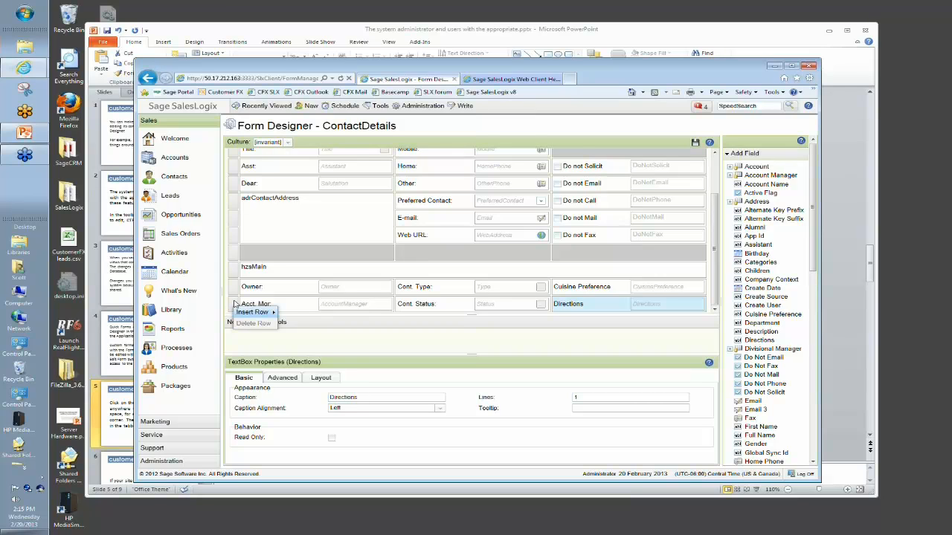
mouse_move(249, 315)
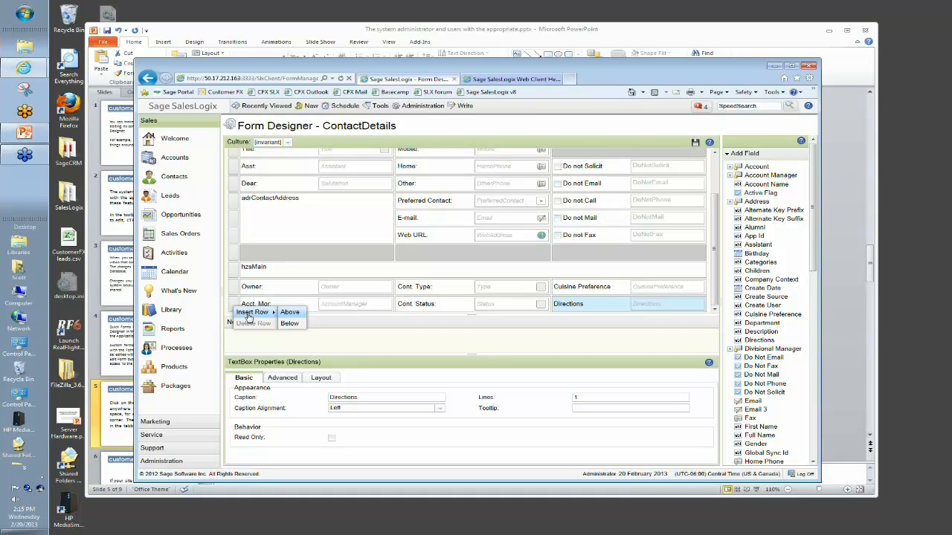
left_click(291, 325)
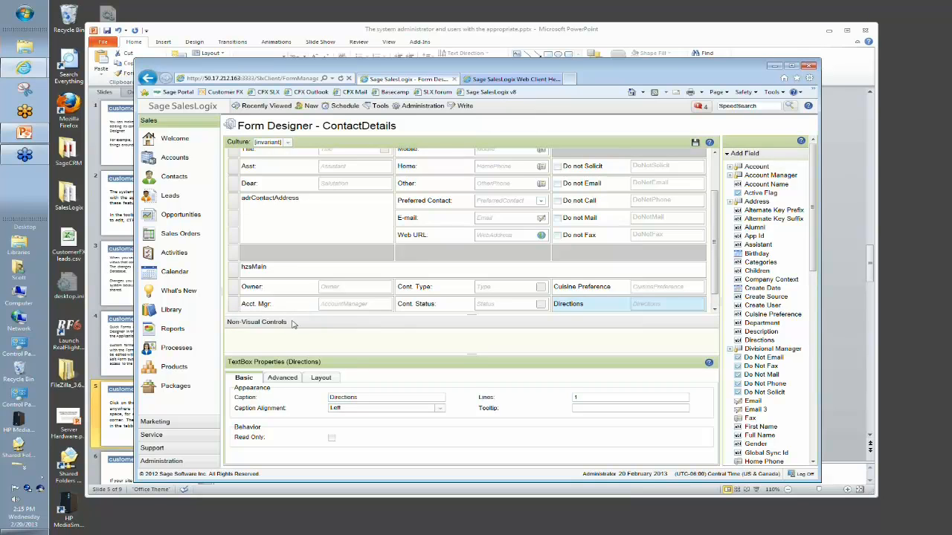
scroll(717, 279, "down", 1)
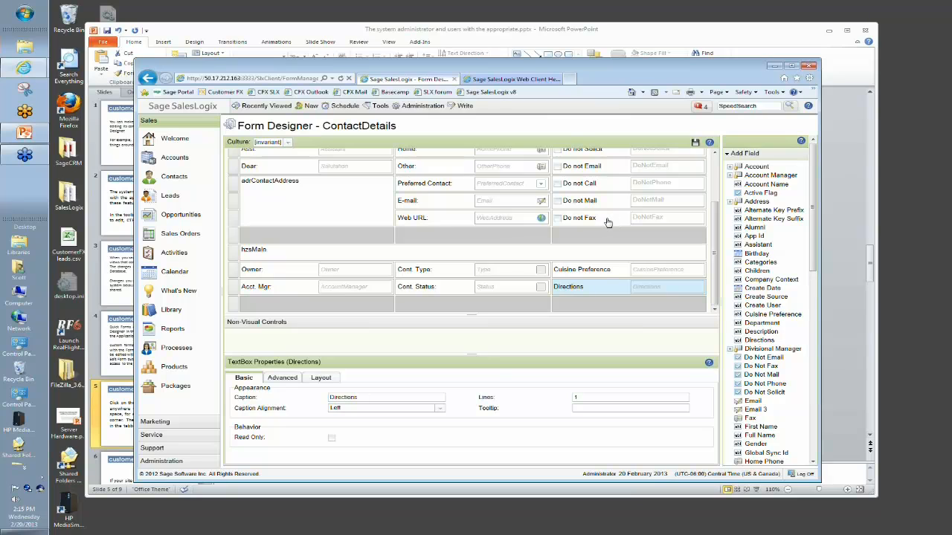
left_click_drag(608, 221, 348, 307)
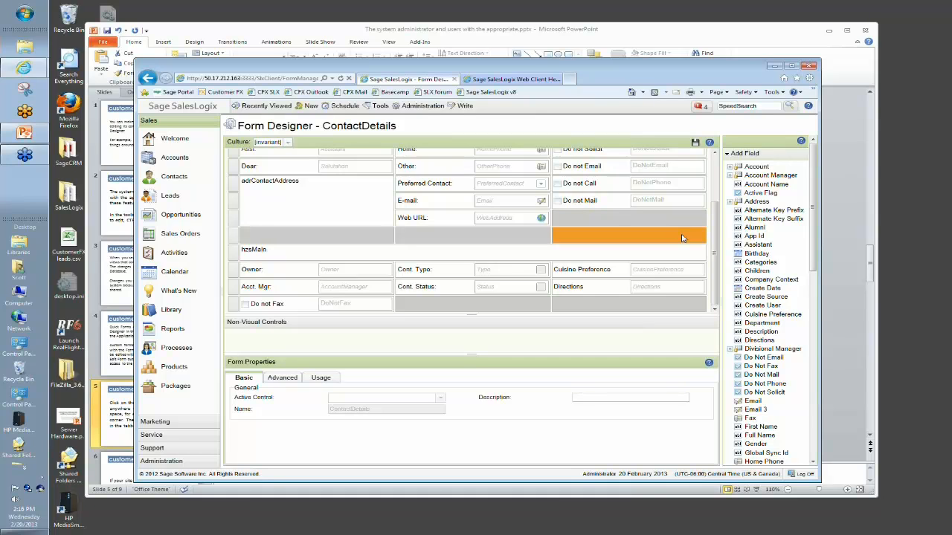
Check the column insertion options for the form's first column
scroll(446, 193, "up", 2)
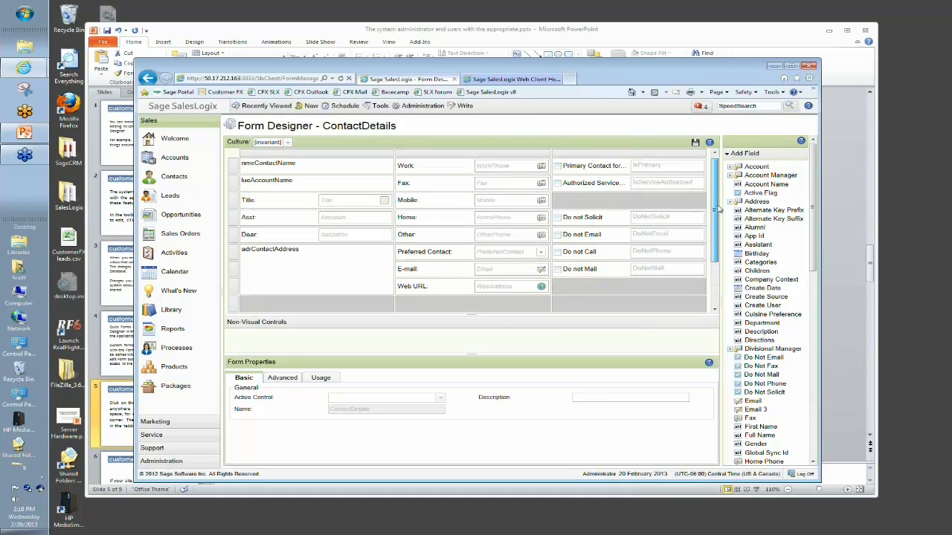
left_click(348, 156)
right_click(348, 158)
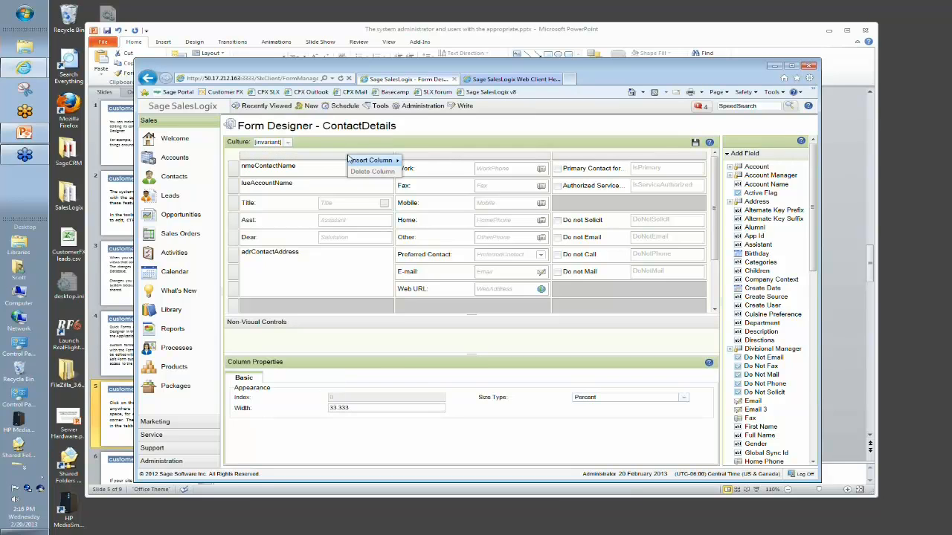
mouse_move(354, 162)
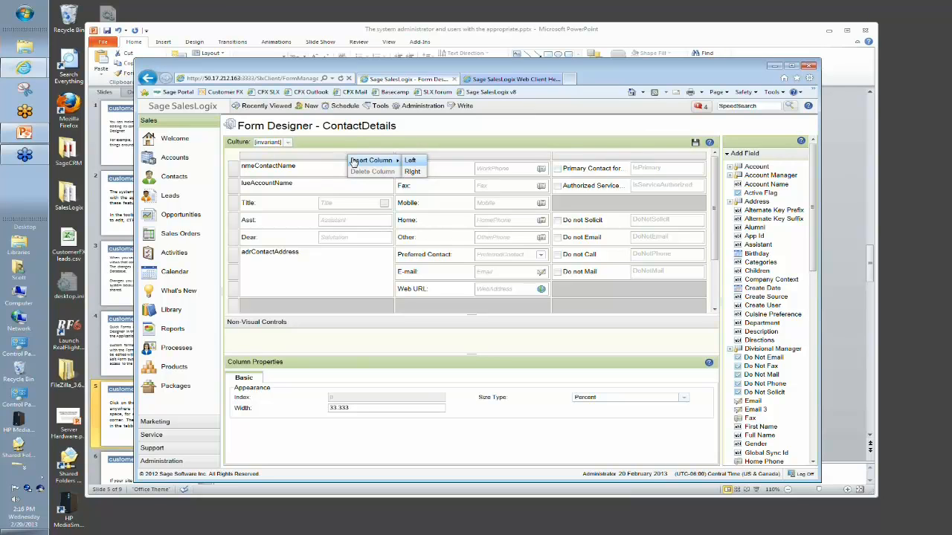
Set the form's active control to CuisinePreference and view where the form is used
left_click(230, 159)
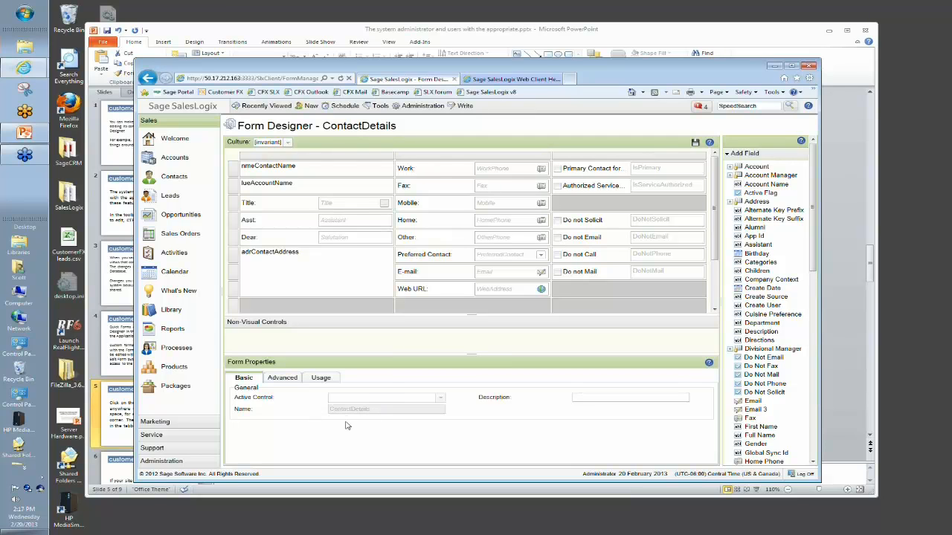
left_click(440, 400)
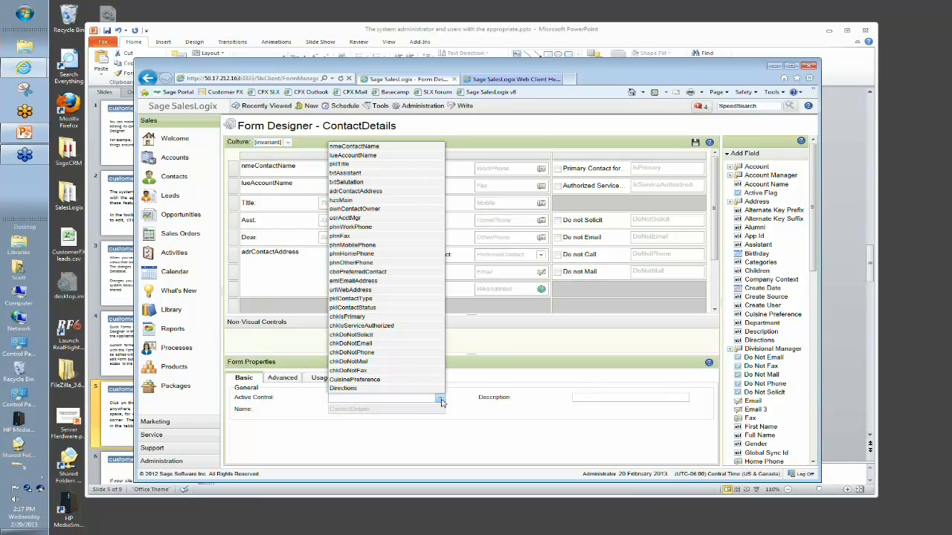
left_click(377, 381)
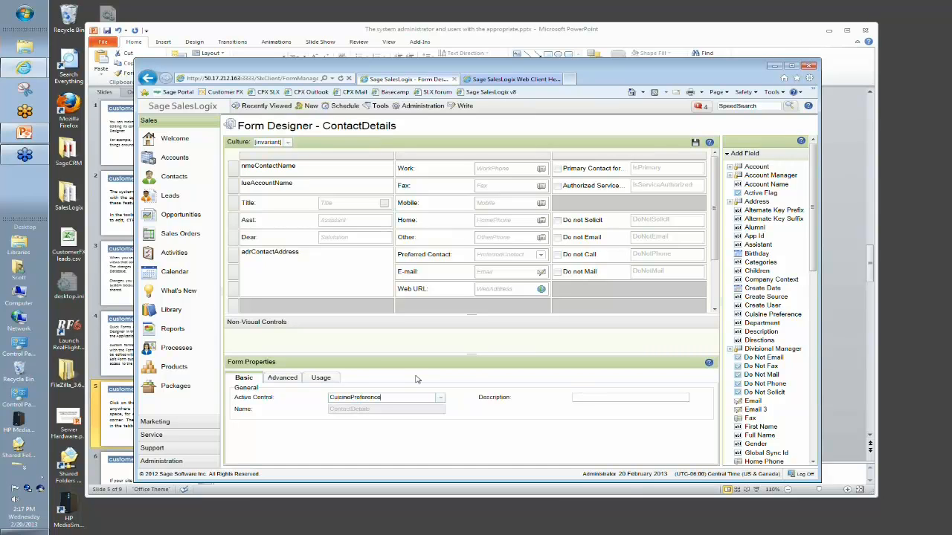
left_click(574, 399)
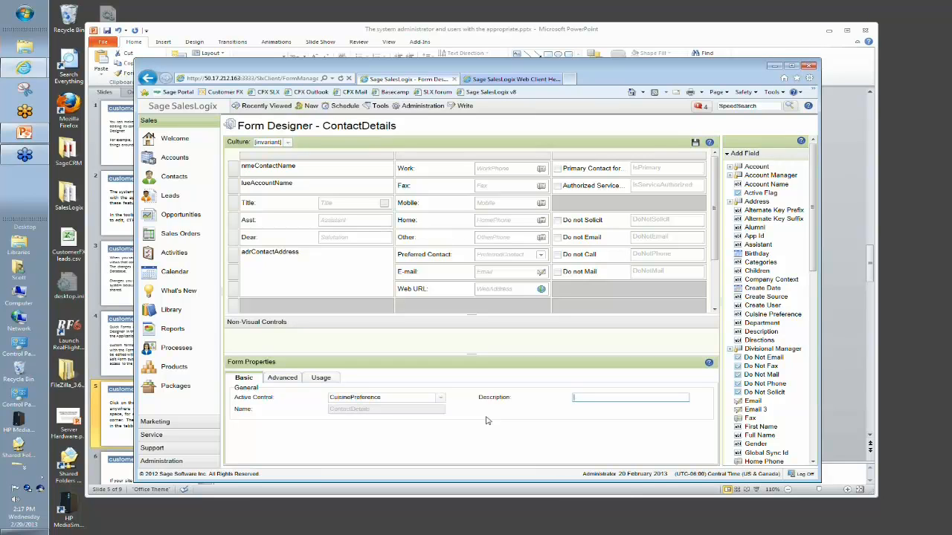
left_click(606, 401)
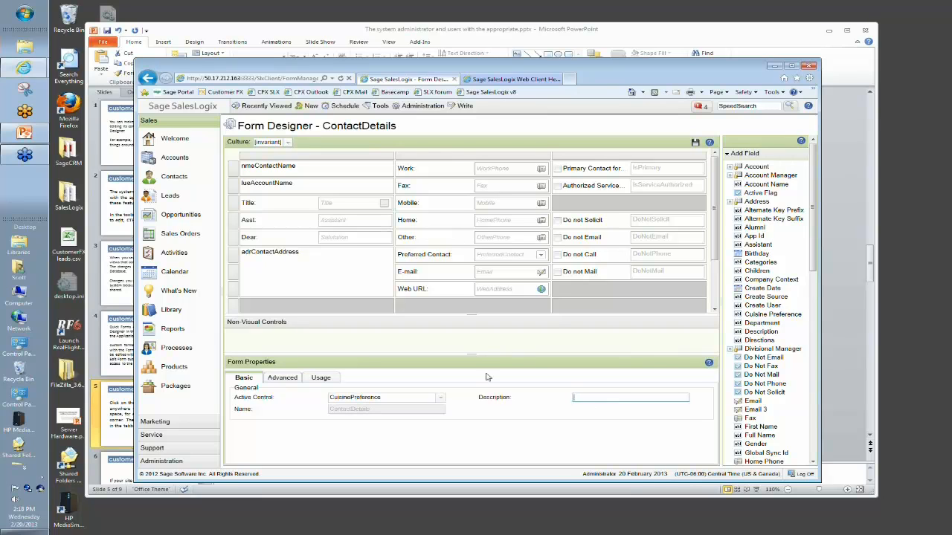
left_click(319, 381)
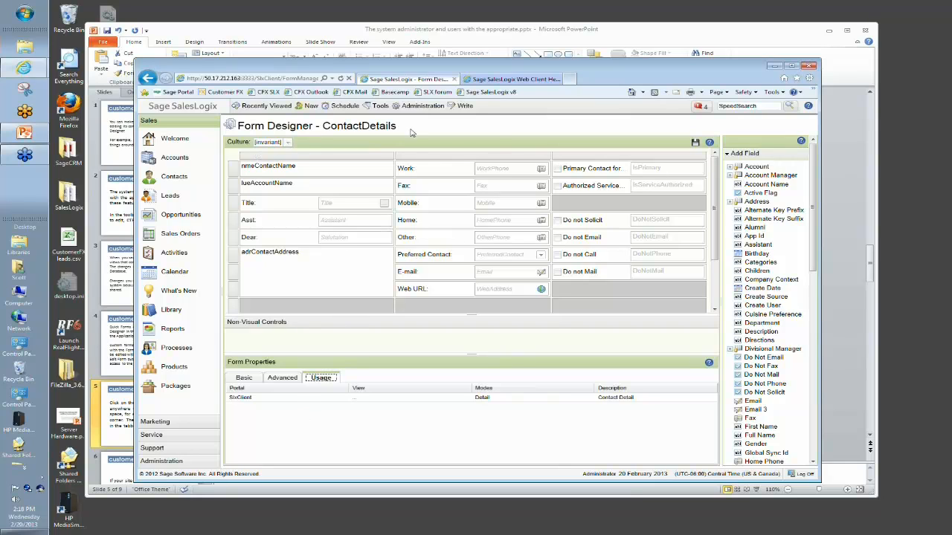
Try to switch the form's culture to fr-FR and decline reloading the form
left_click(287, 142)
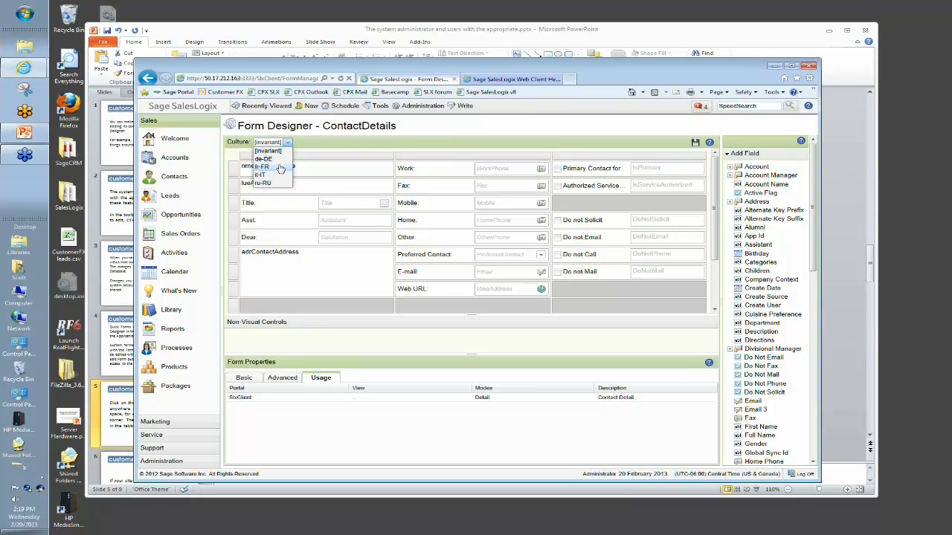
left_click(279, 168)
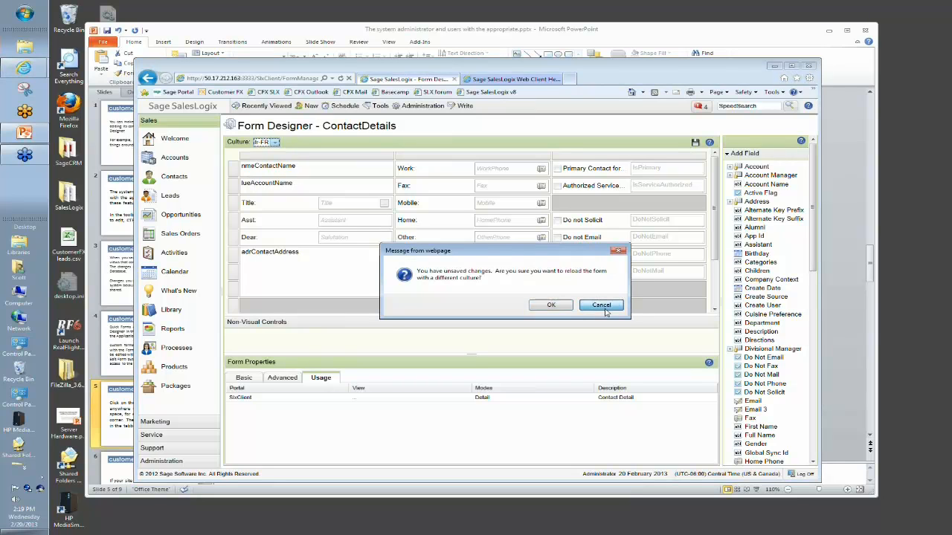
left_click(602, 306)
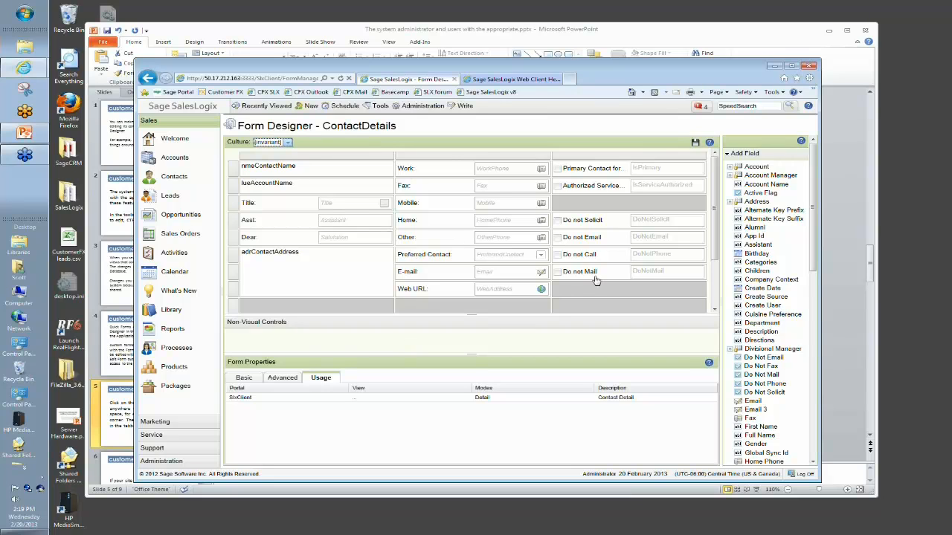
Examine the full tooltip text and the caption of the Authorized Service Contact checkbox
mouse_move(713, 248)
left_mouse_down()
mouse_move(713, 295)
mouse_move(712, 248)
left_mouse_up()
left_click(604, 191)
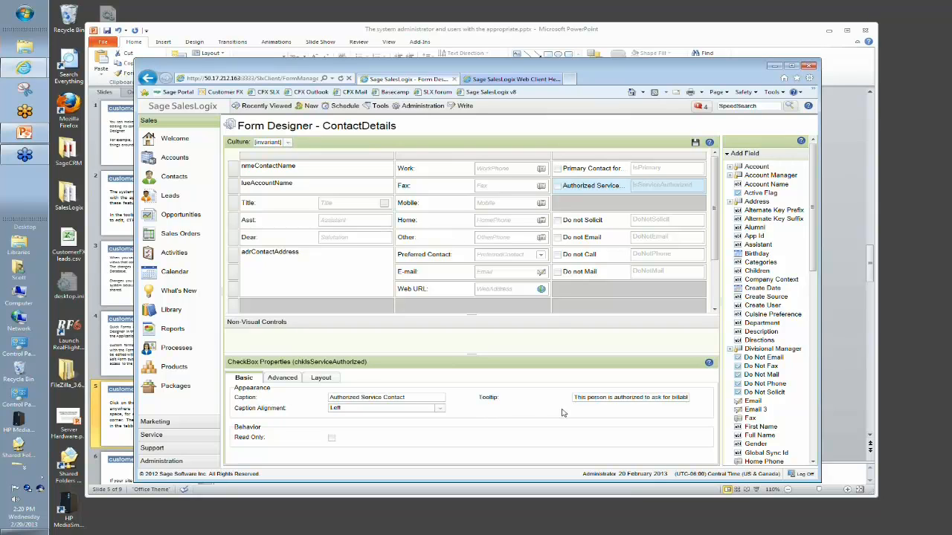
left_click_drag(574, 398, 692, 400)
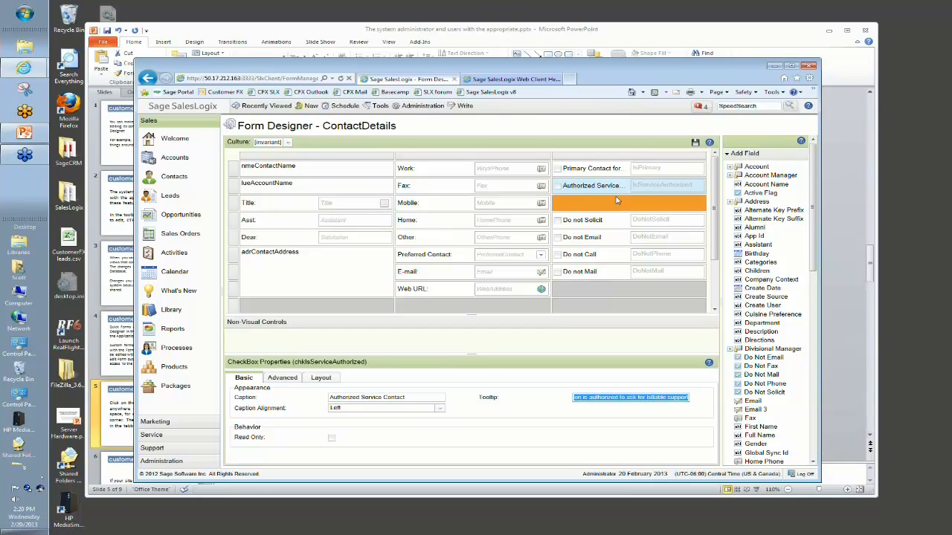
left_click(600, 421)
left_click(644, 397)
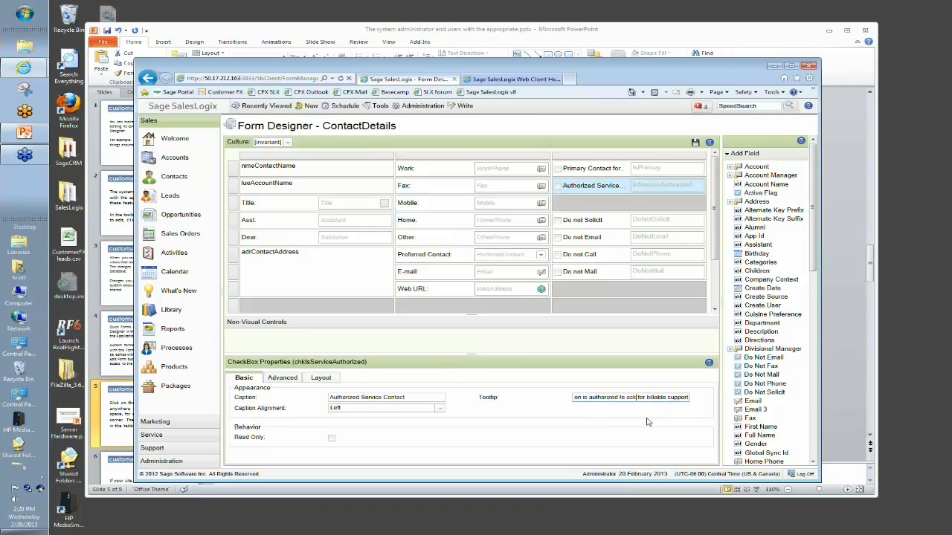
key("Left")
key("Left")
key("Left")
key("Left")
key("Left")
key("Left")
key("Left")
key("Left")
key("Left")
key("Left")
key("Left")
key("Left")
key("Left")
key("Left")
left_click(414, 397)
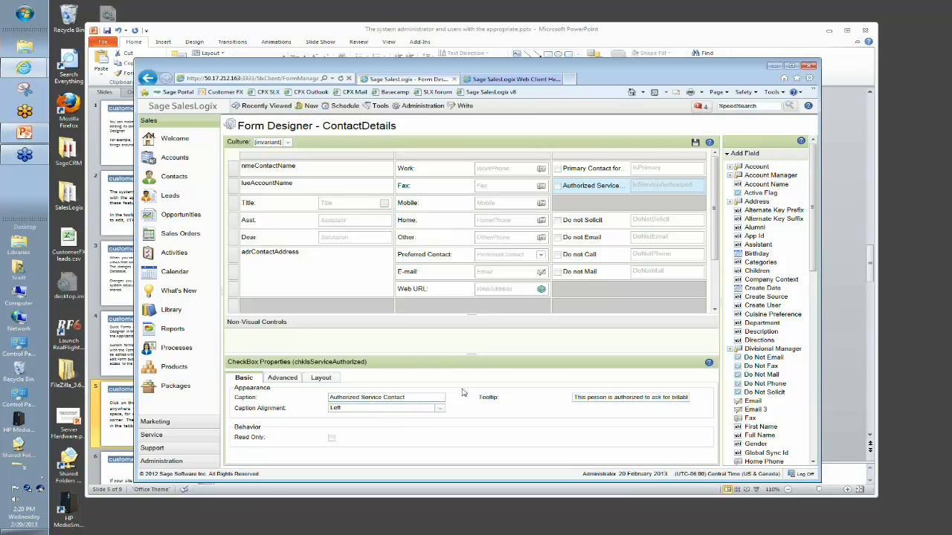
Shorten the service contact checkbox's caption to "Authorized Service"
key("BackSpace")
key("BackSpace")
key("BackSpace")
key("BackSpace")
key("BackSpace")
key("BackSpace")
key("BackSpace")
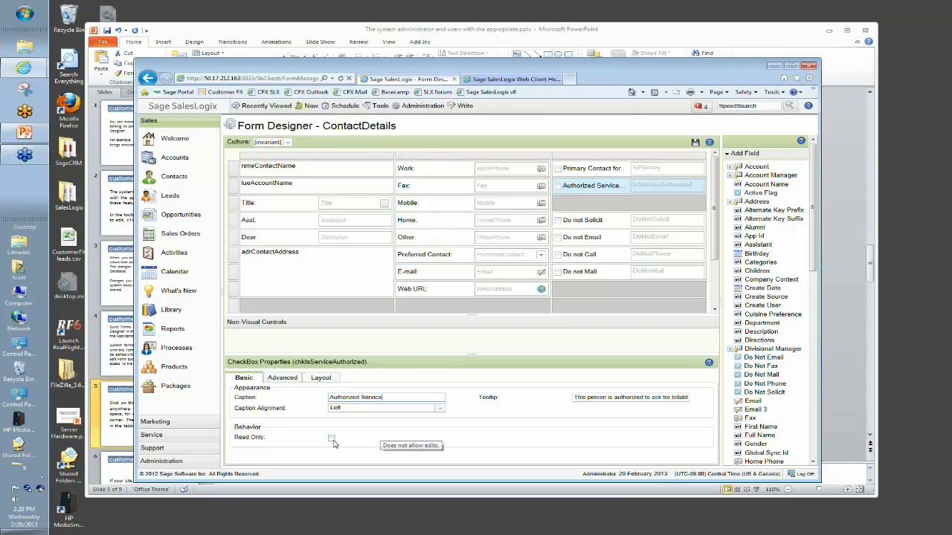
Review the Authorized Service checkbox's advanced and layout properties, comparing its row and column position with that of nmeContactName
left_click(290, 378)
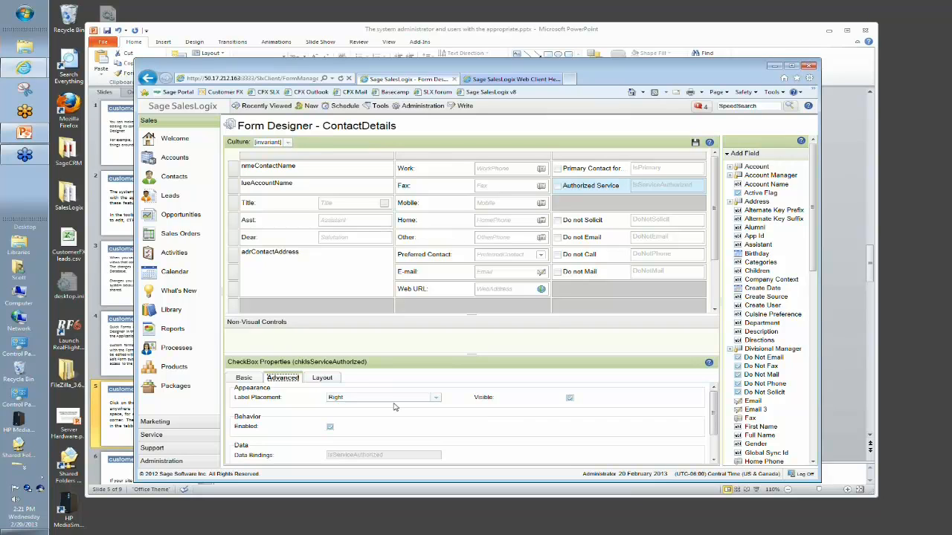
left_click(321, 379)
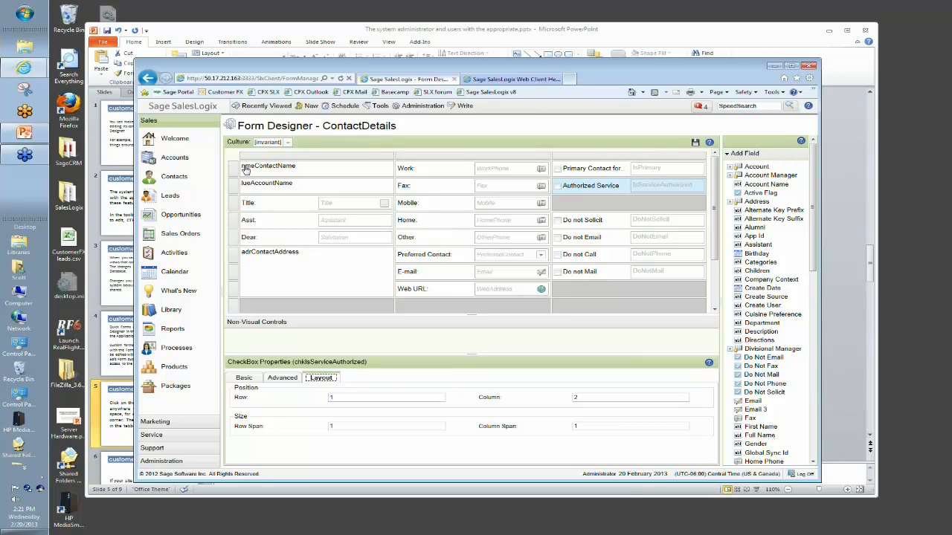
left_click(279, 170)
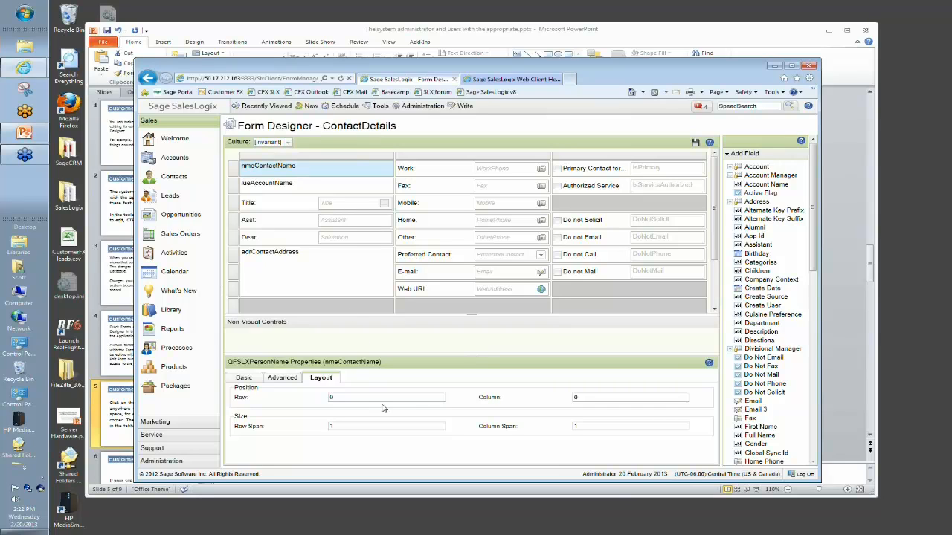
left_click(614, 187)
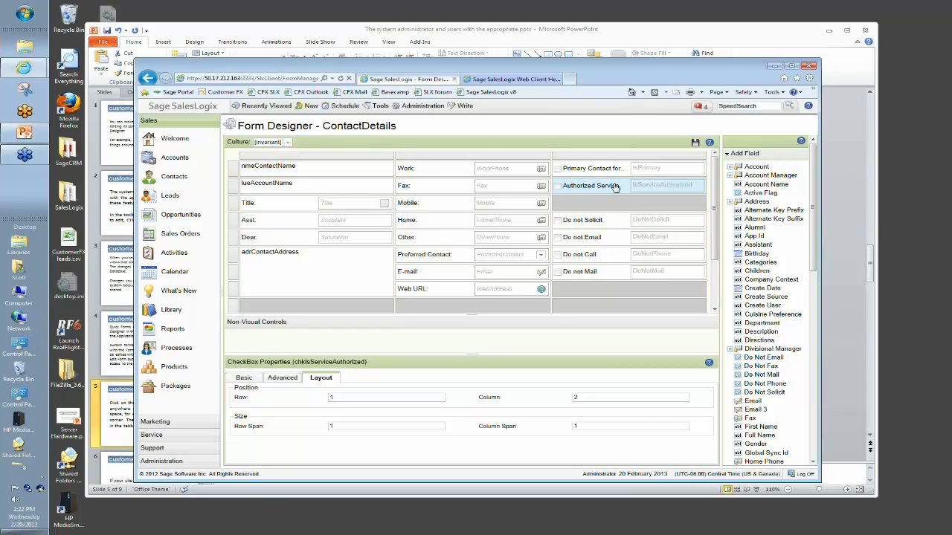
left_click(351, 398)
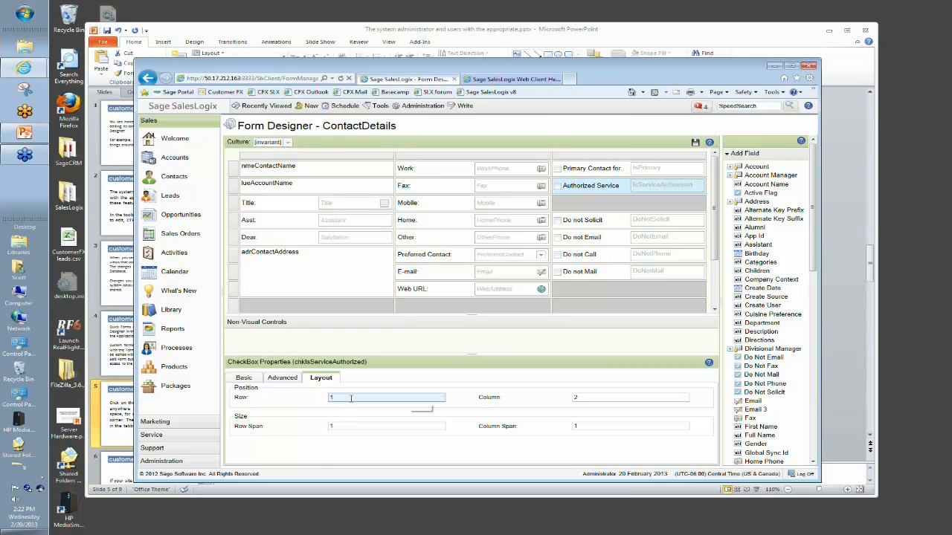
left_click(580, 399)
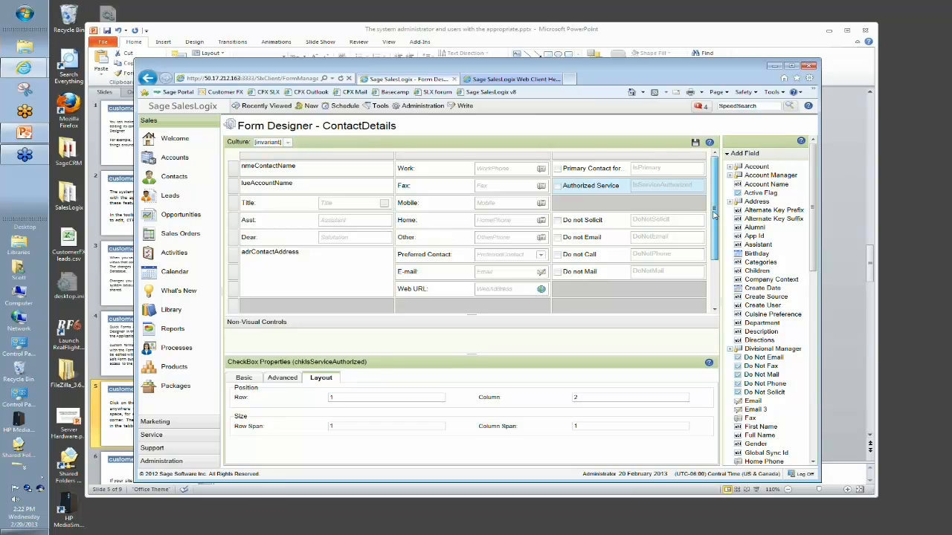
Select the Directions text box in the form's lower section and view its layout properties
left_click_drag(713, 213, 714, 263)
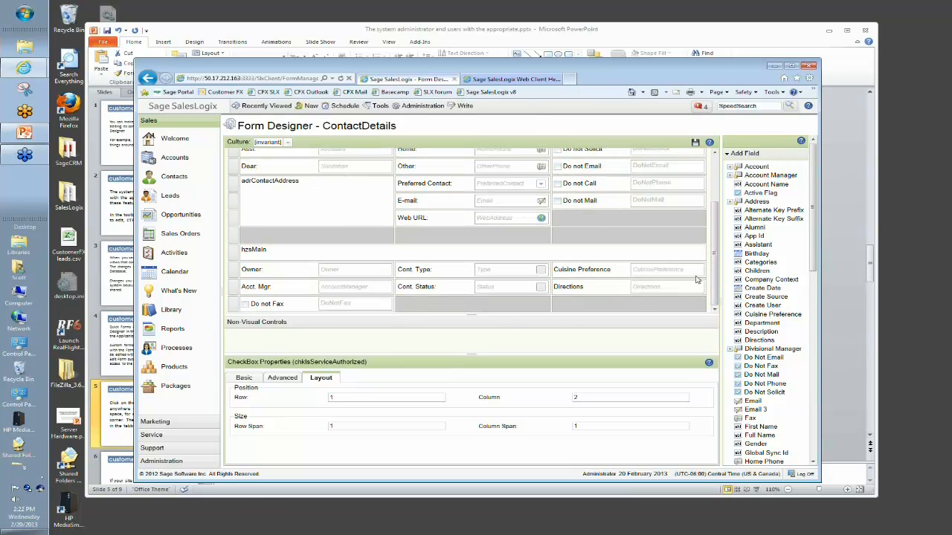
left_click(596, 293)
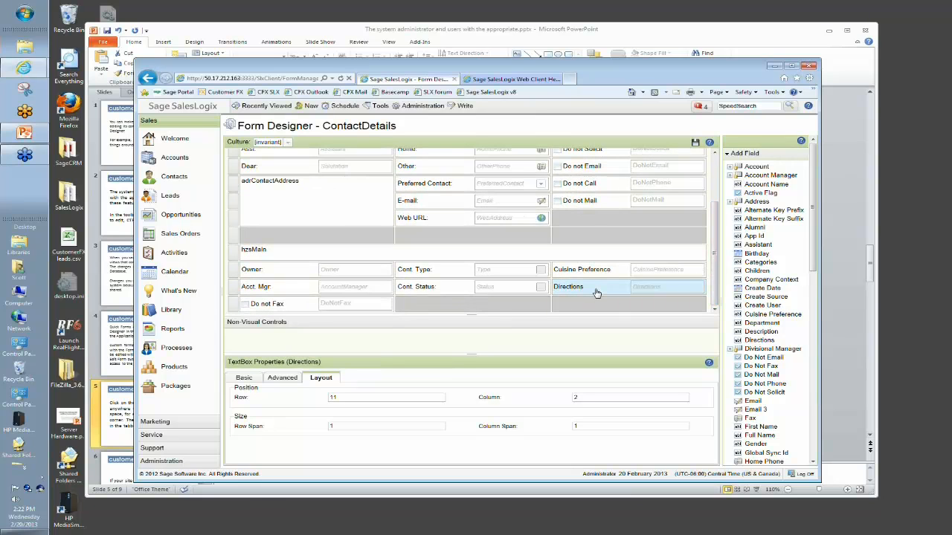